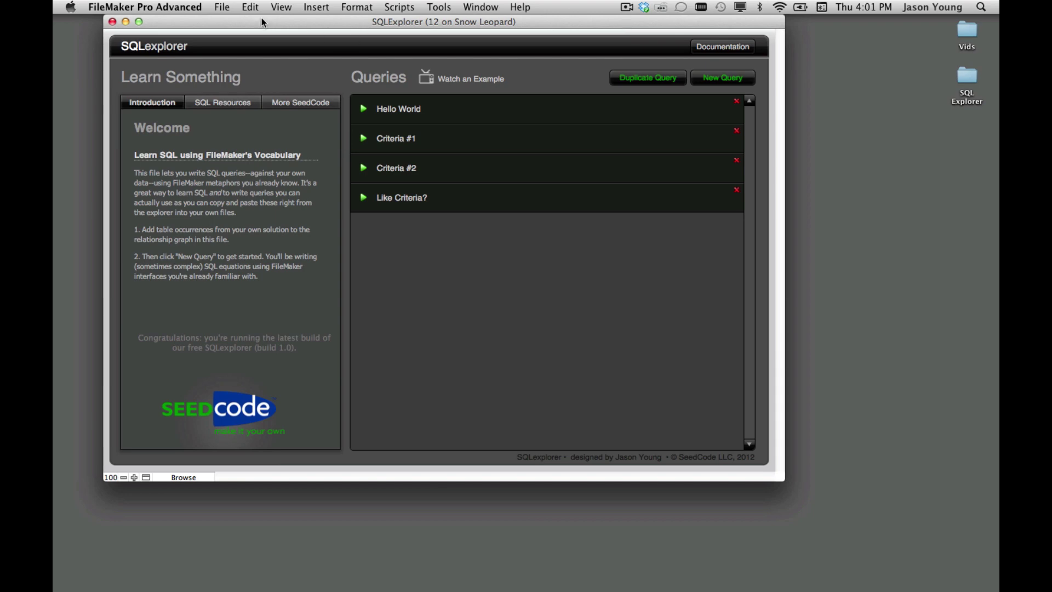
- In Manage Database, duplicate the Companies occurrence and retarget the copy to the Projects table
left_click(222, 7)
mouse_move(241, 121)
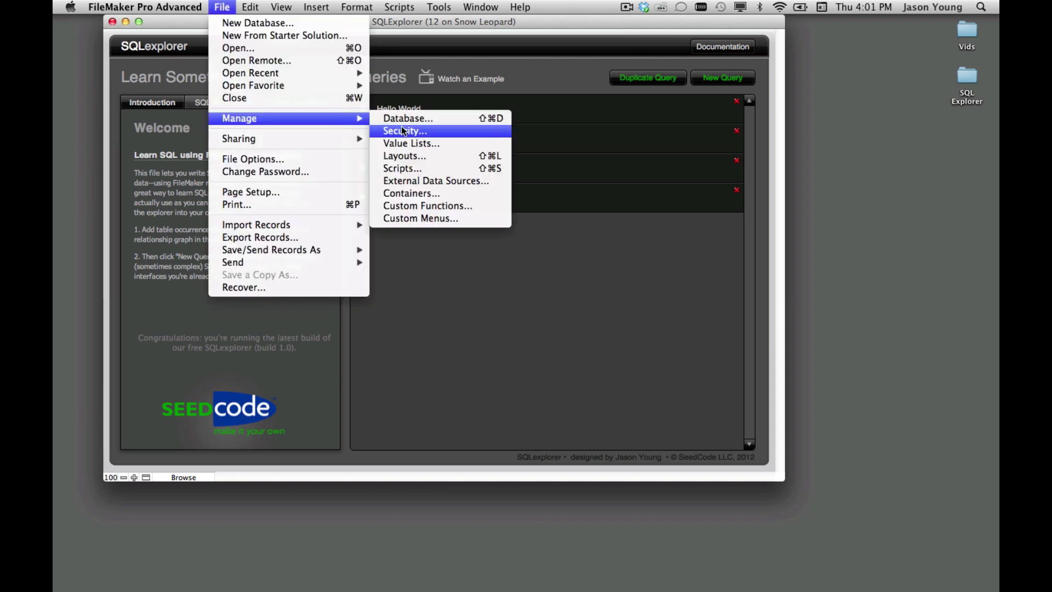
left_click(403, 120)
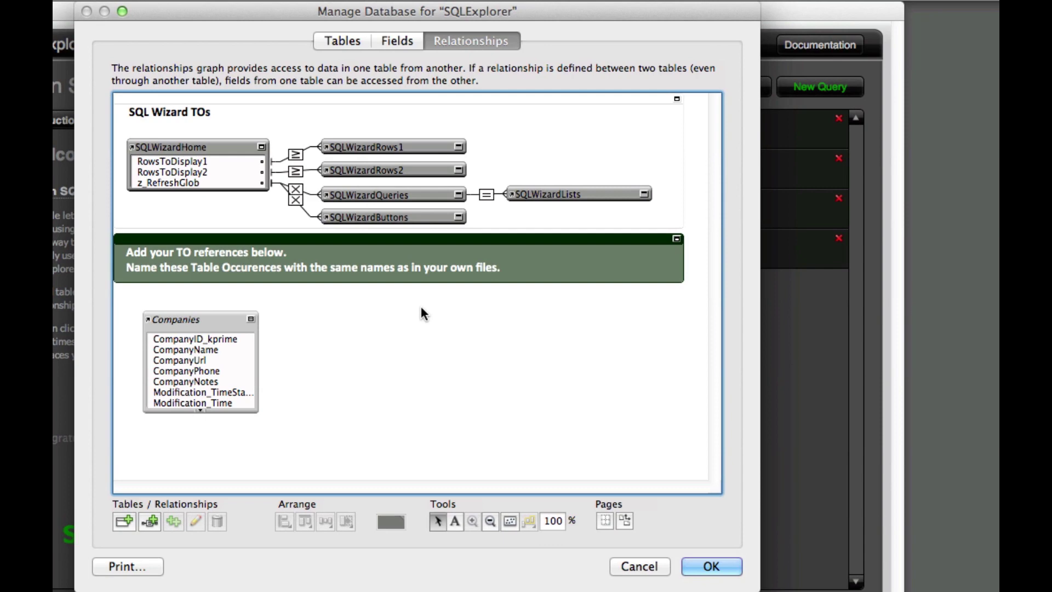
left_click(202, 320)
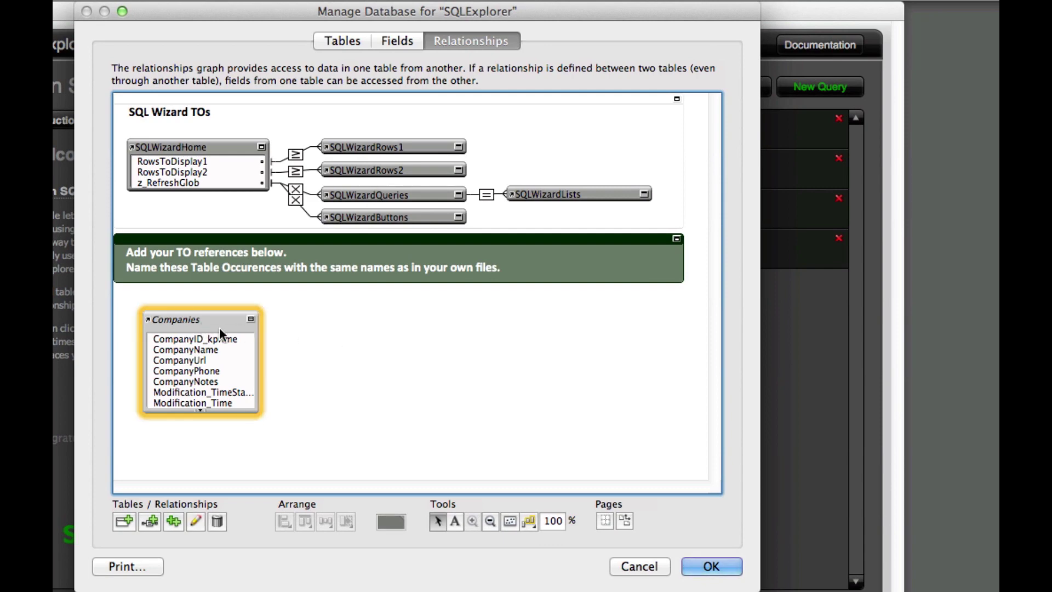
left_click(158, 518)
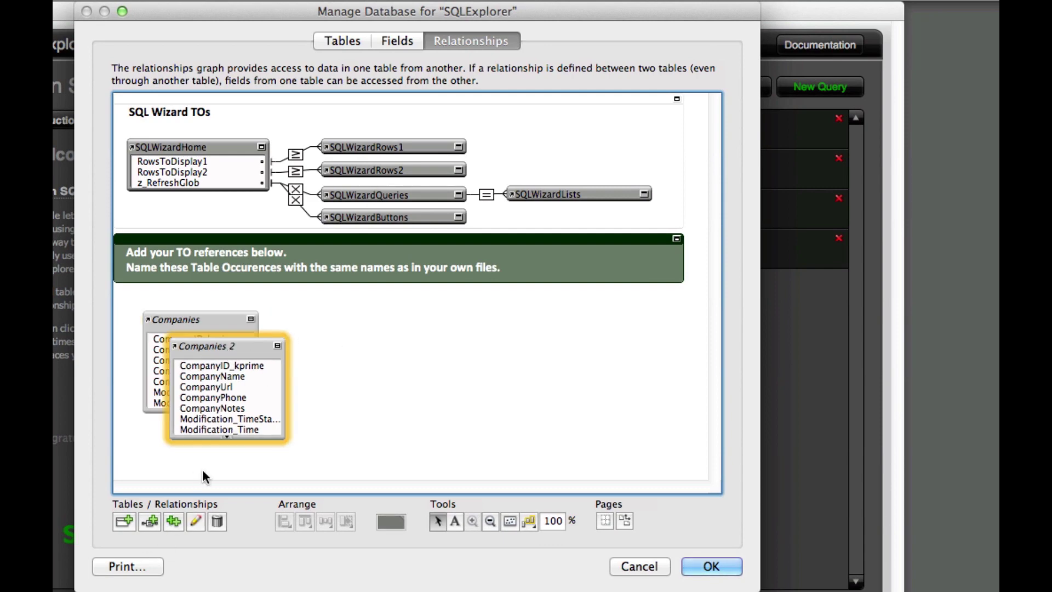
double_click(224, 348)
left_click(392, 327)
key("Return")
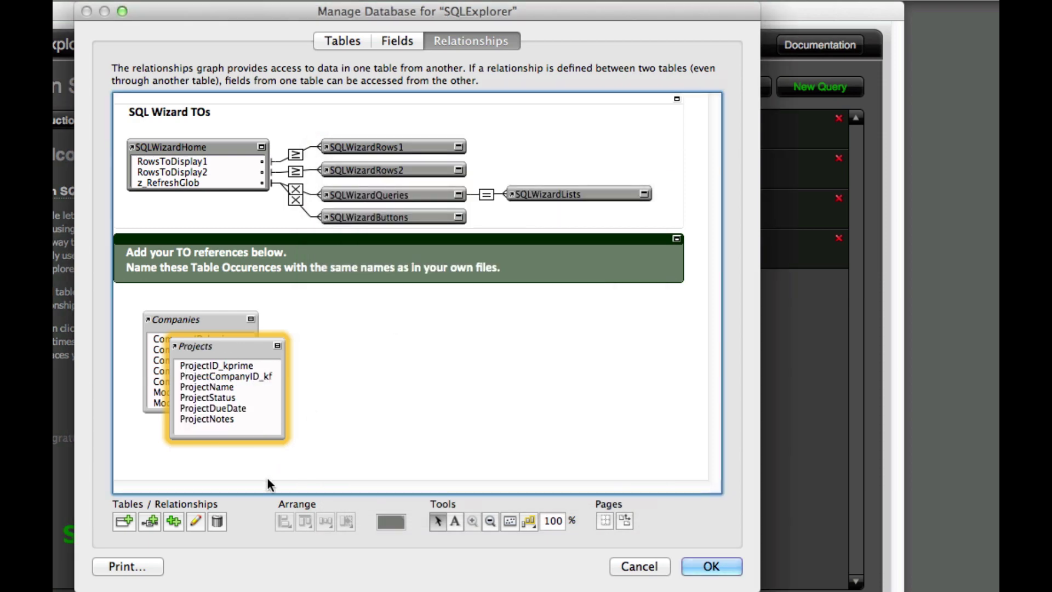
- Duplicate the Projects occurrence and retarget that copy to the Phases table
left_click(166, 518)
double_click(260, 375)
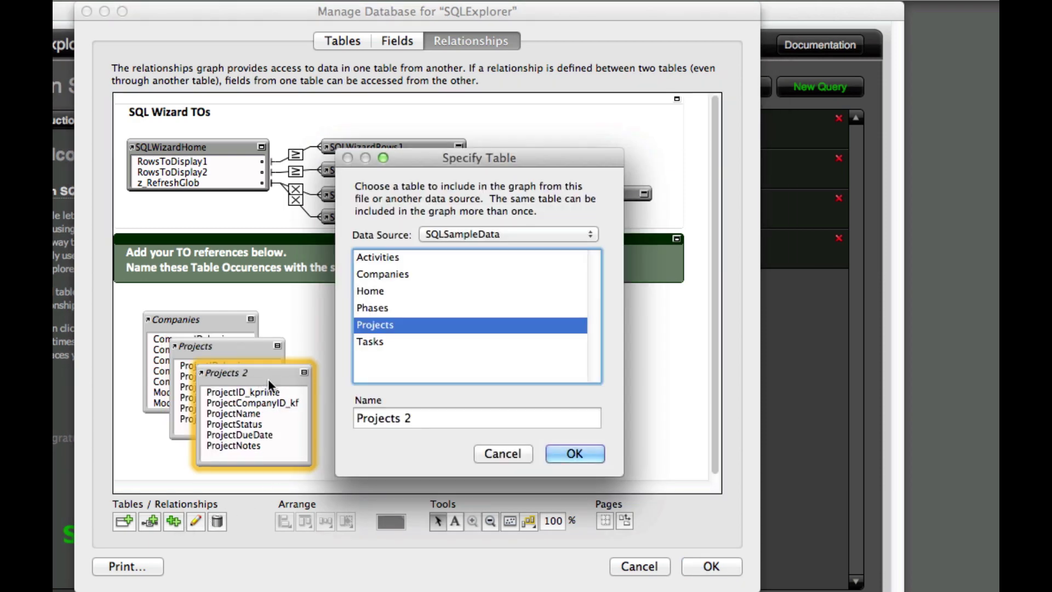
left_click(388, 307)
key("Return")
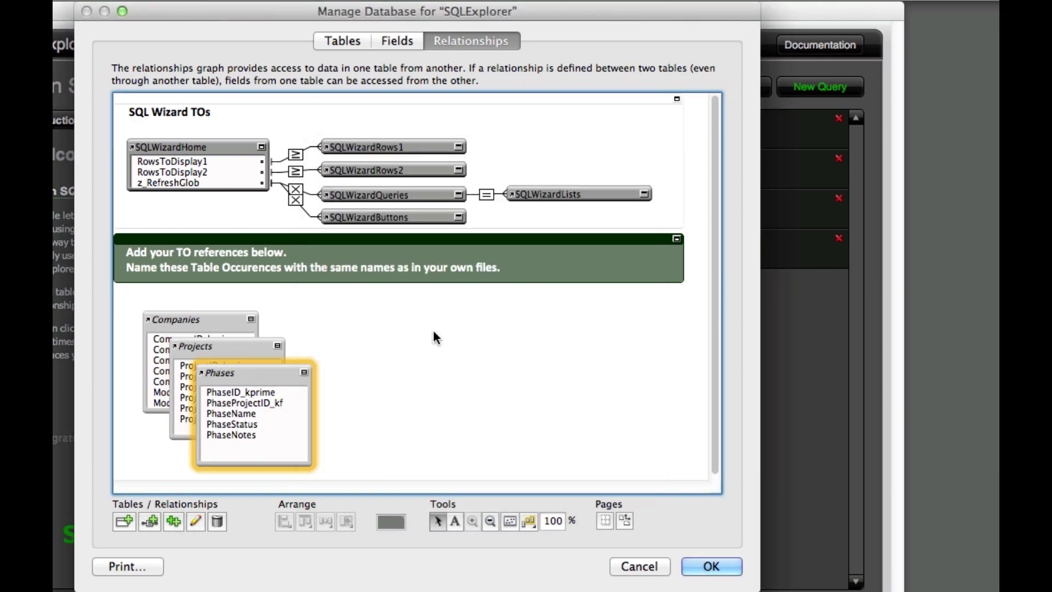
left_click(435, 328)
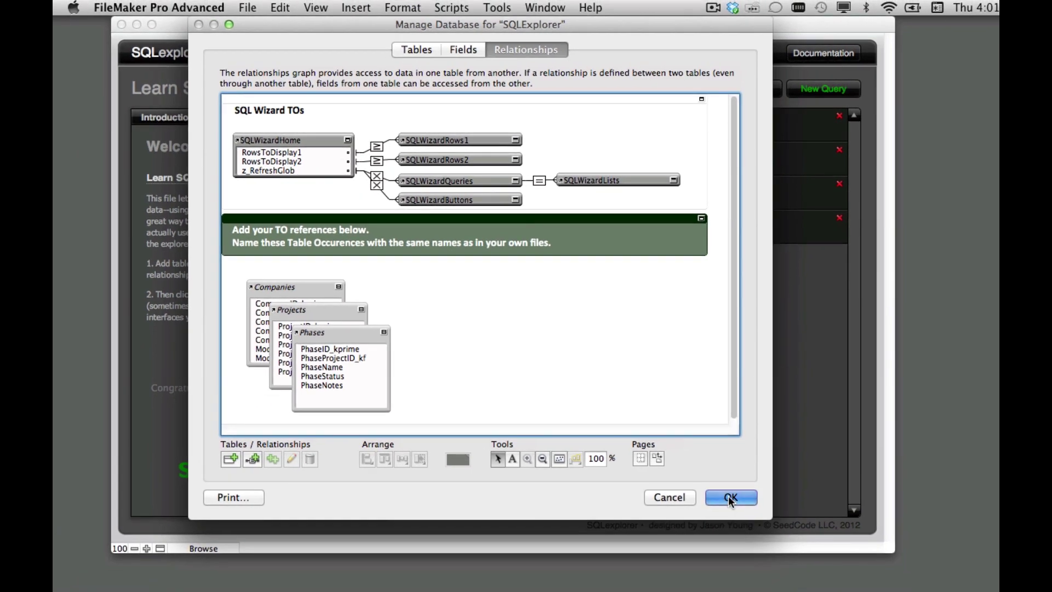
- Save the database changes, then duplicate Criteria #1 as a new query named 'Joinery'
left_click(730, 498)
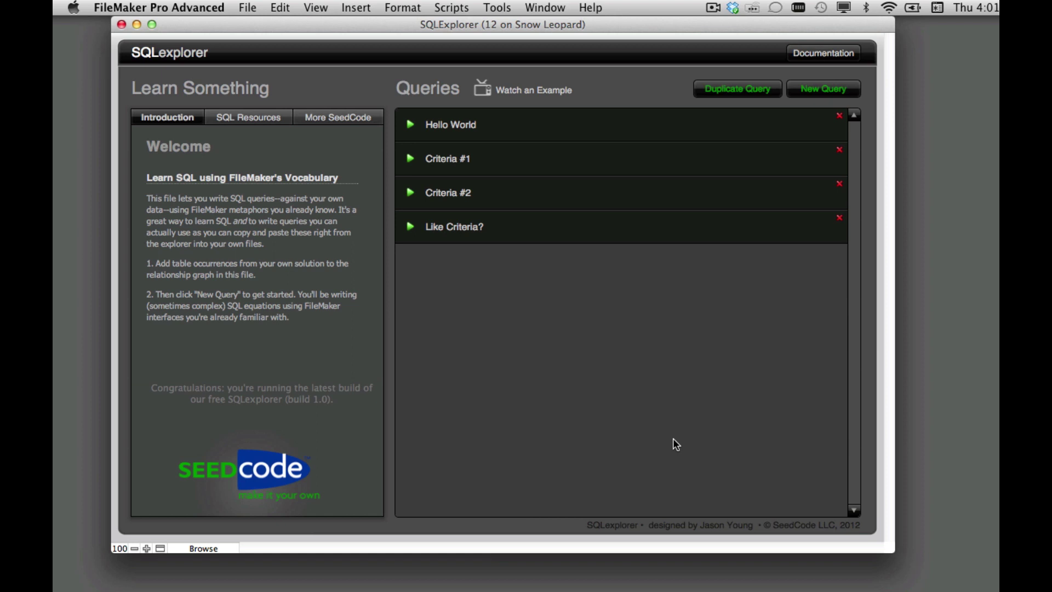
left_click(630, 171)
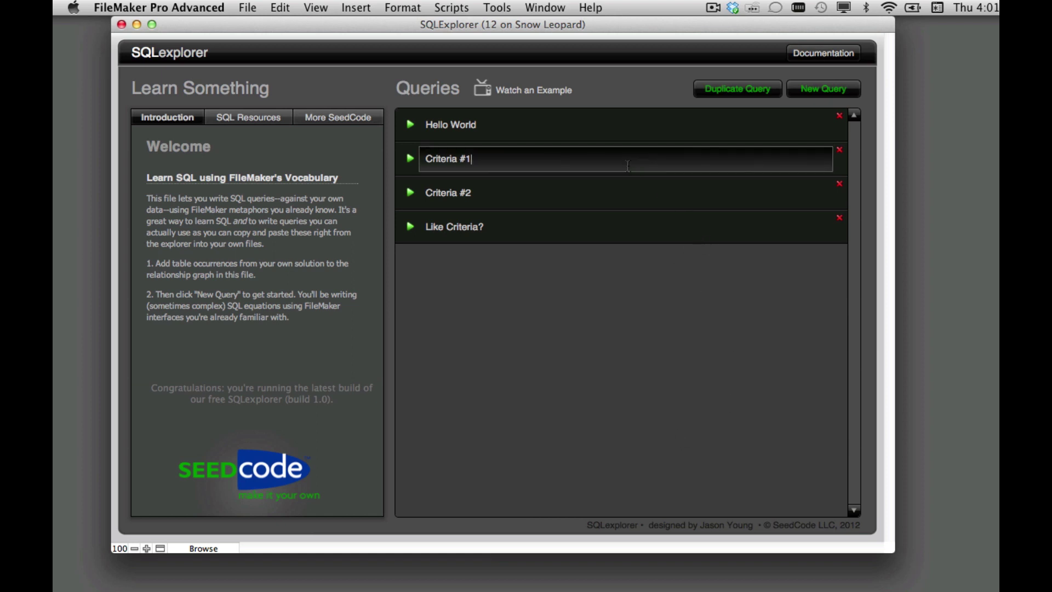
left_click(712, 89)
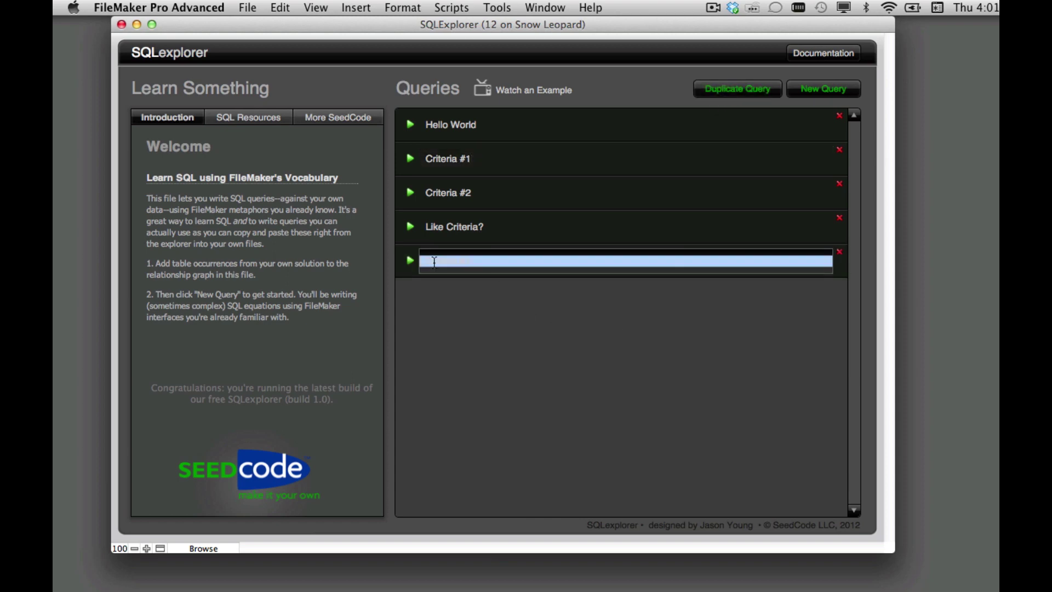
type("Joinery")
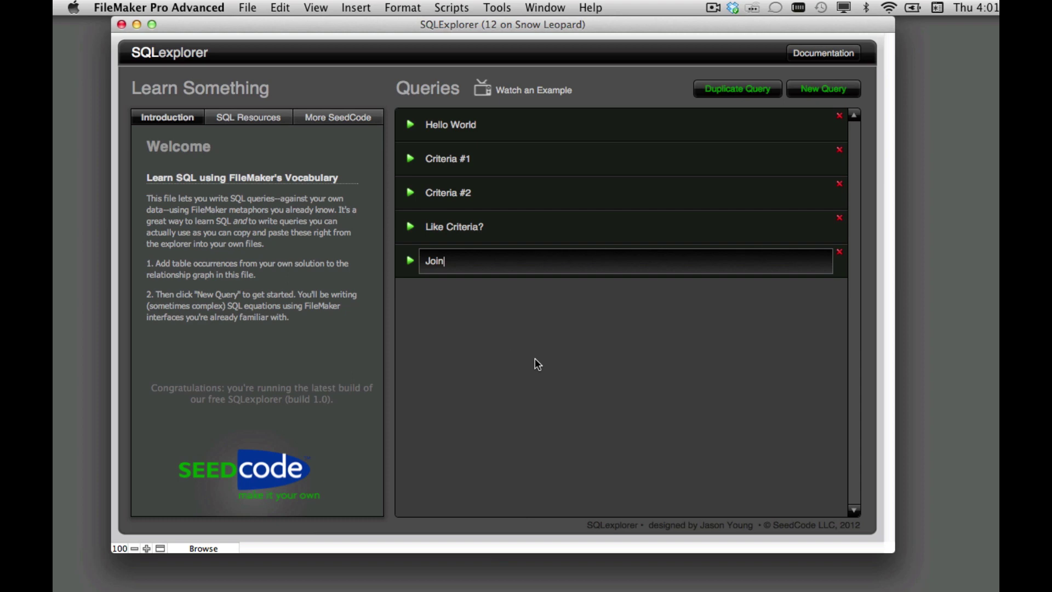
left_click(534, 358)
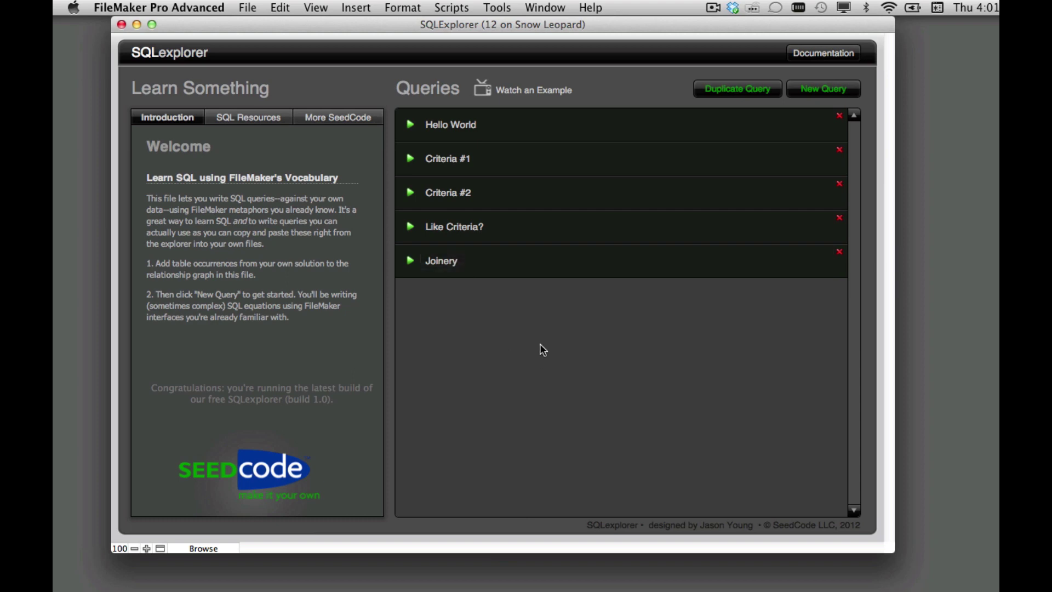
- Test the Joinery query, getting 4999 results, and move on to its table-selection step
left_click(409, 263)
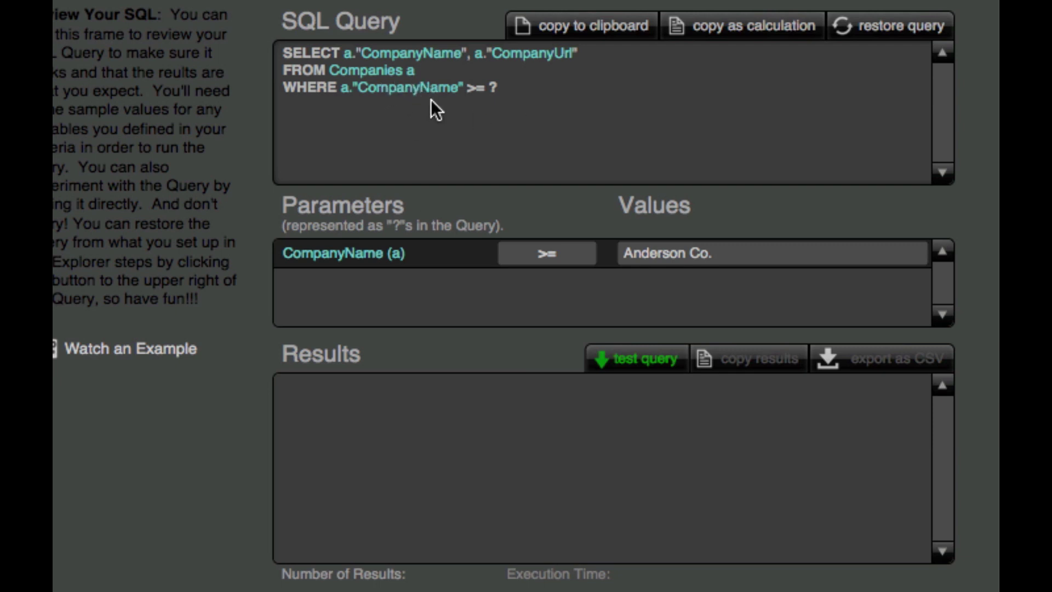
left_click(620, 360)
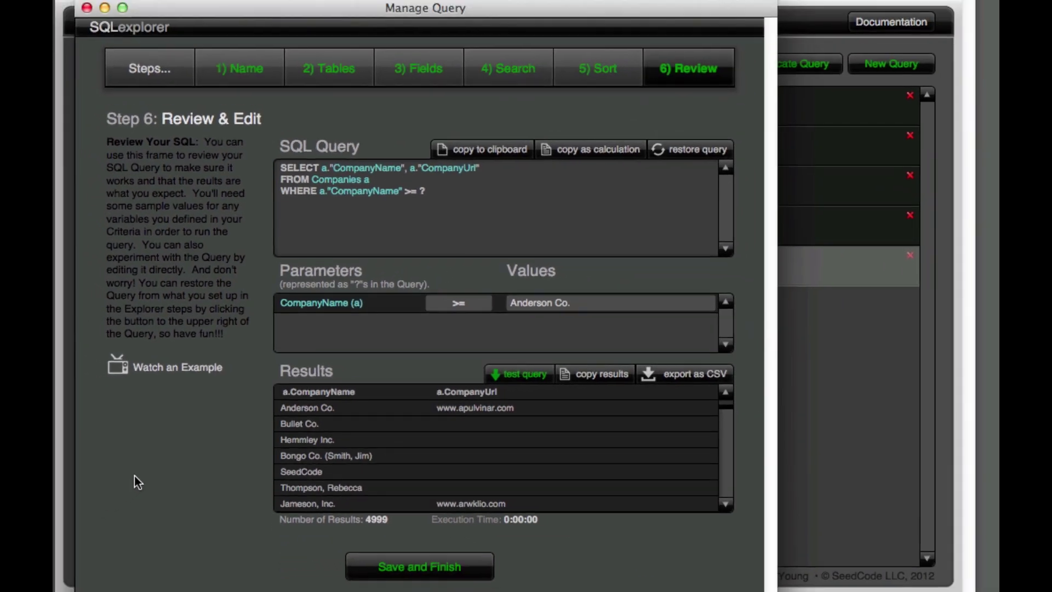
left_click(334, 69)
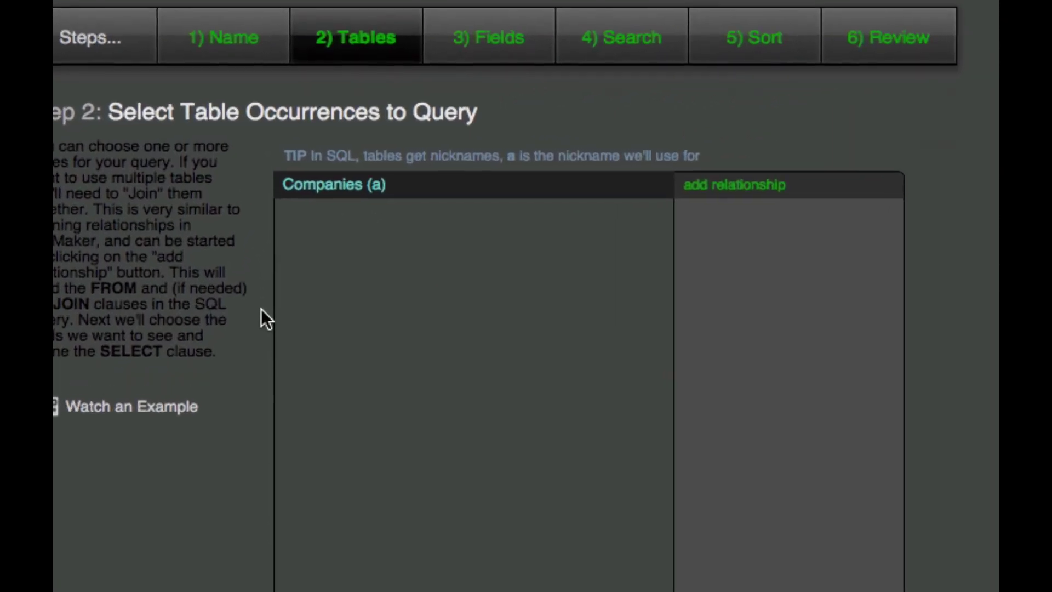
- Add an inner join from Companies to Projects on CompanyID_kprime = ProjectCompanyID_kf
left_click(749, 196)
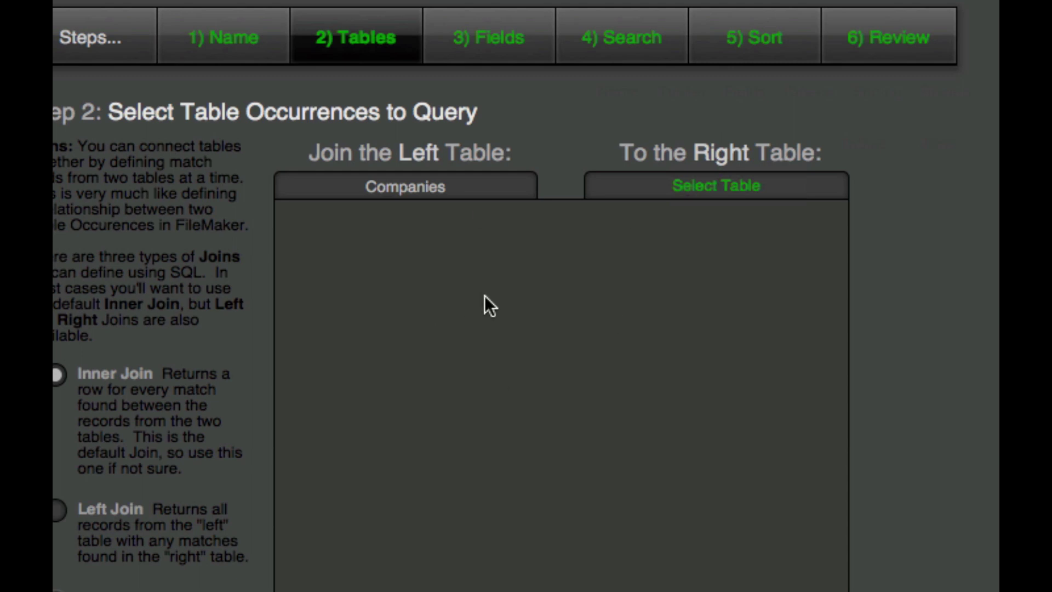
left_click(683, 187)
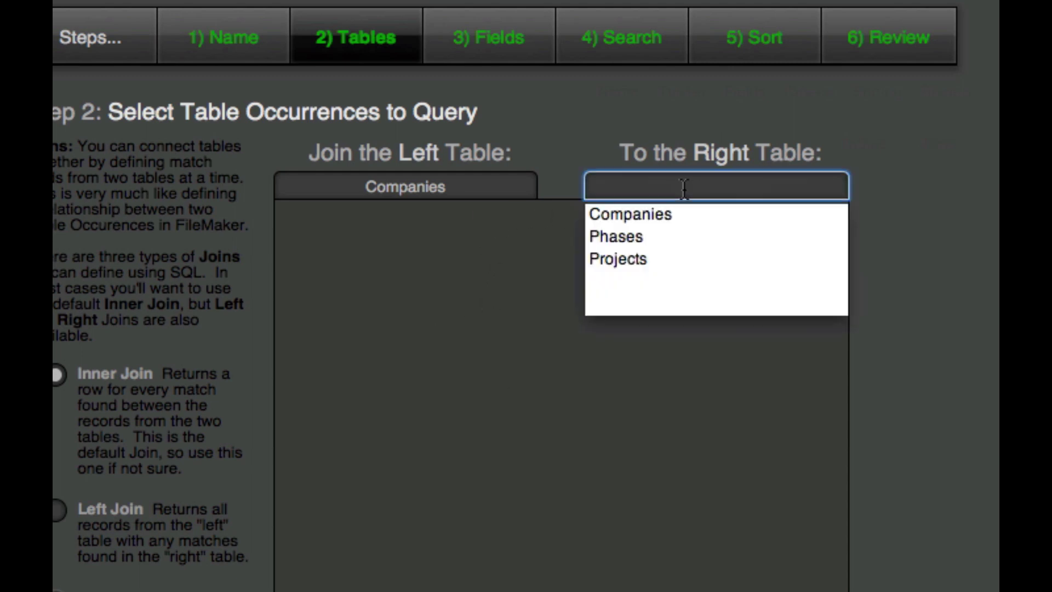
left_click(671, 256)
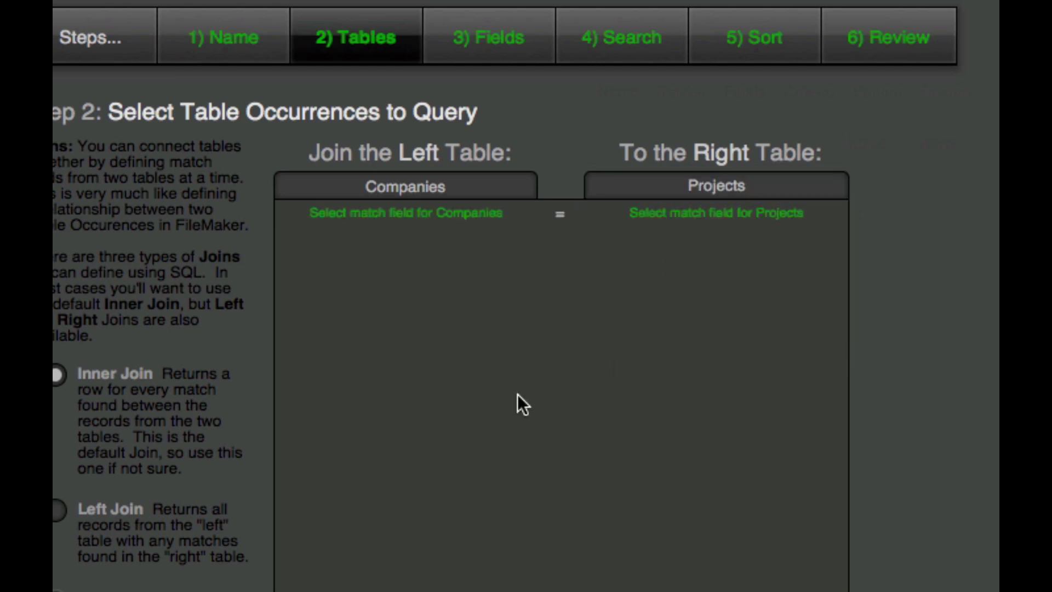
left_click(468, 207)
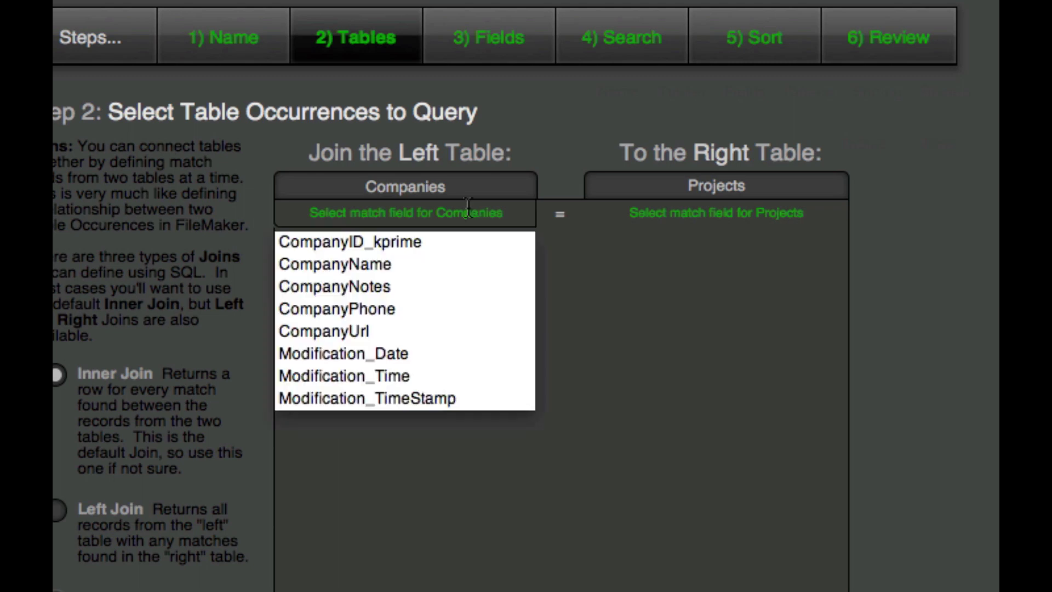
left_click(427, 253)
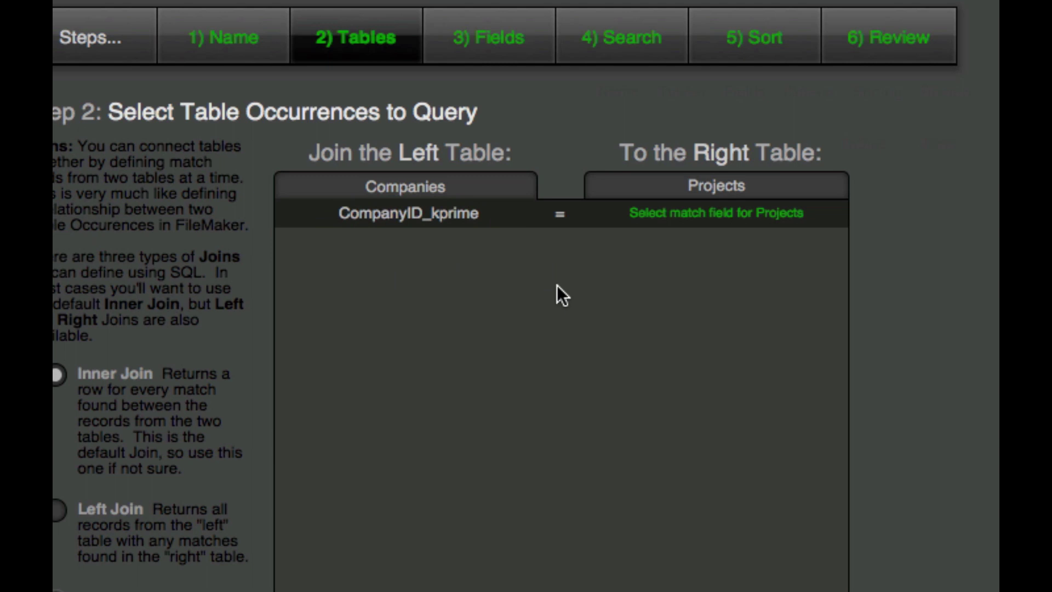
left_click(718, 214)
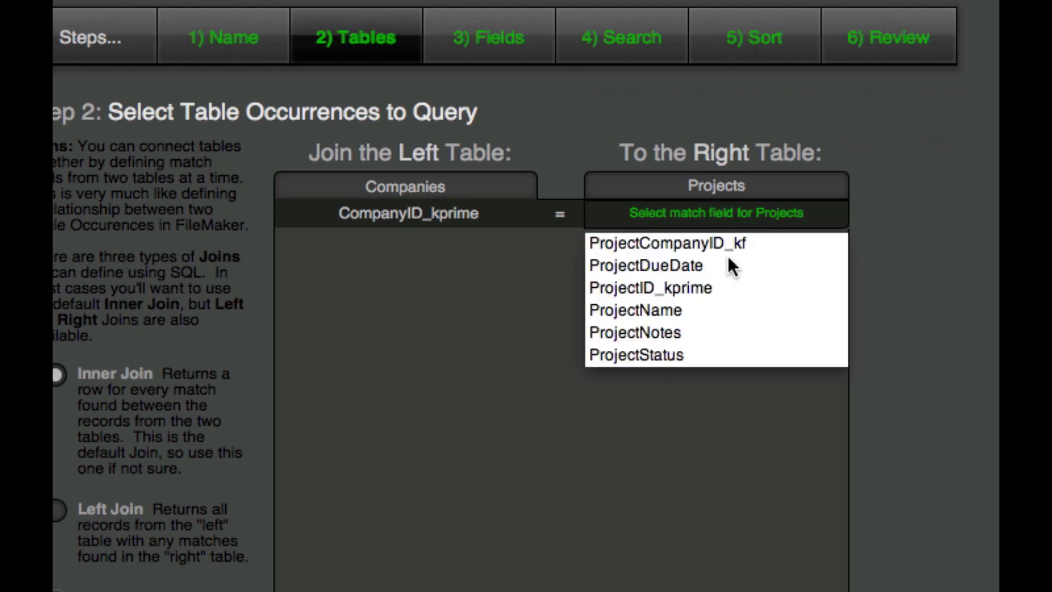
left_click(718, 244)
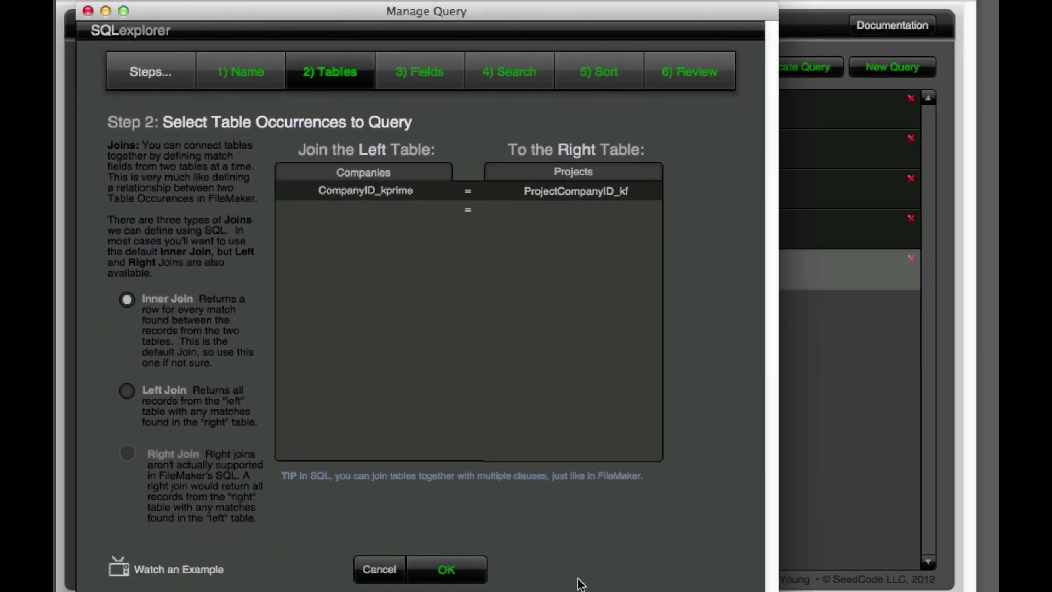
- Confirm the Companies–Projects join, then join Phases to Projects on ProjectID_kprime = PhaseProjectID_kf
left_click(458, 578)
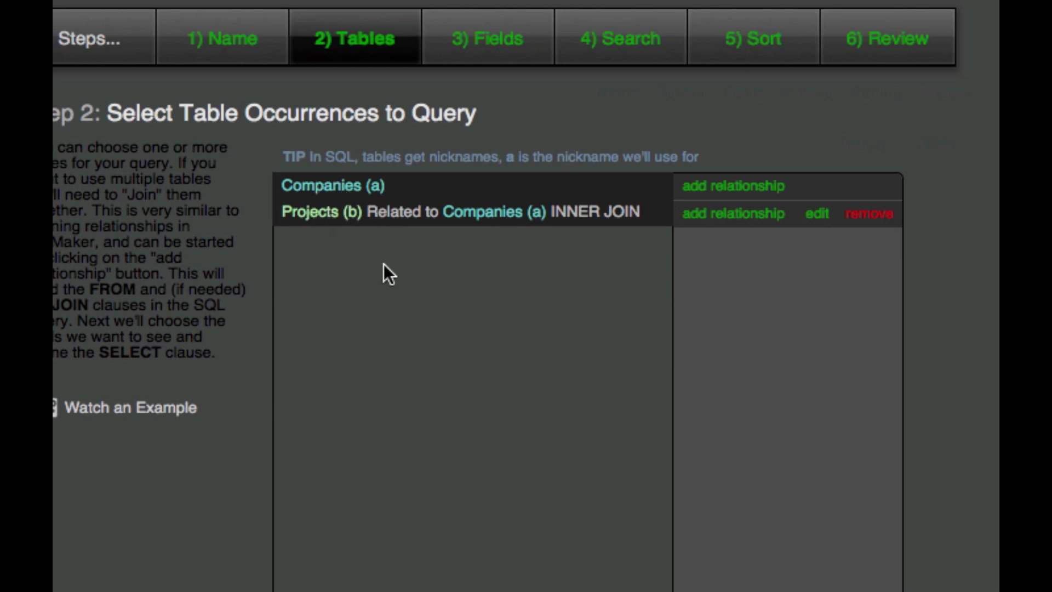
left_click(739, 221)
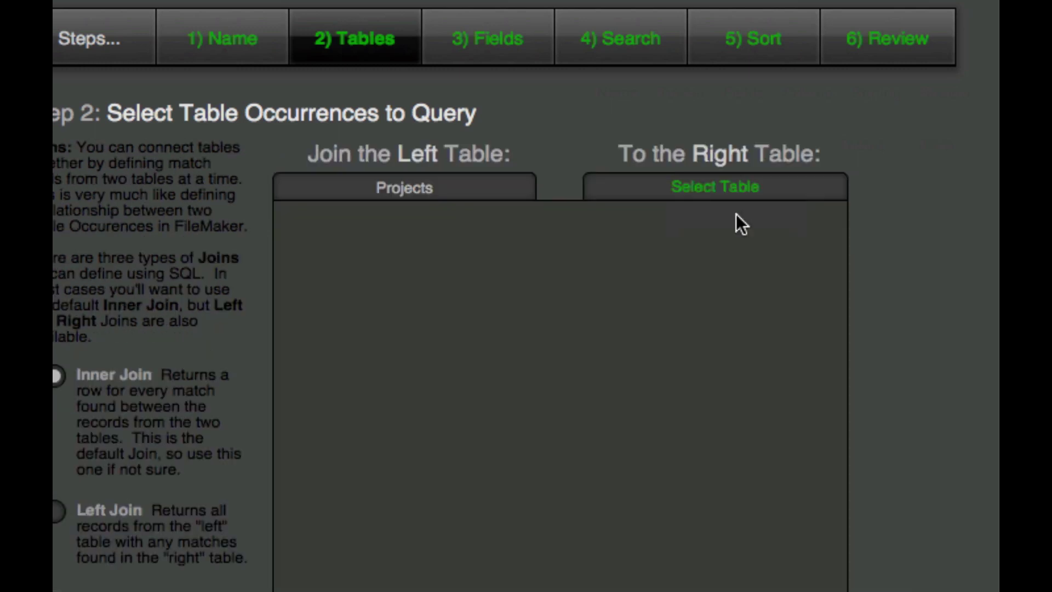
left_click(728, 190)
left_click(647, 234)
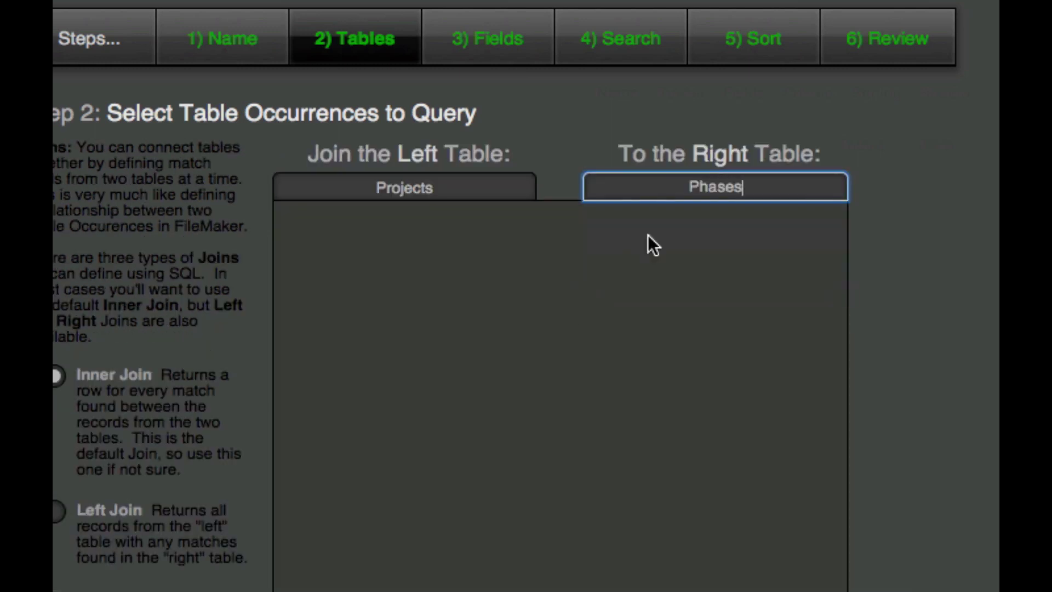
left_click(444, 214)
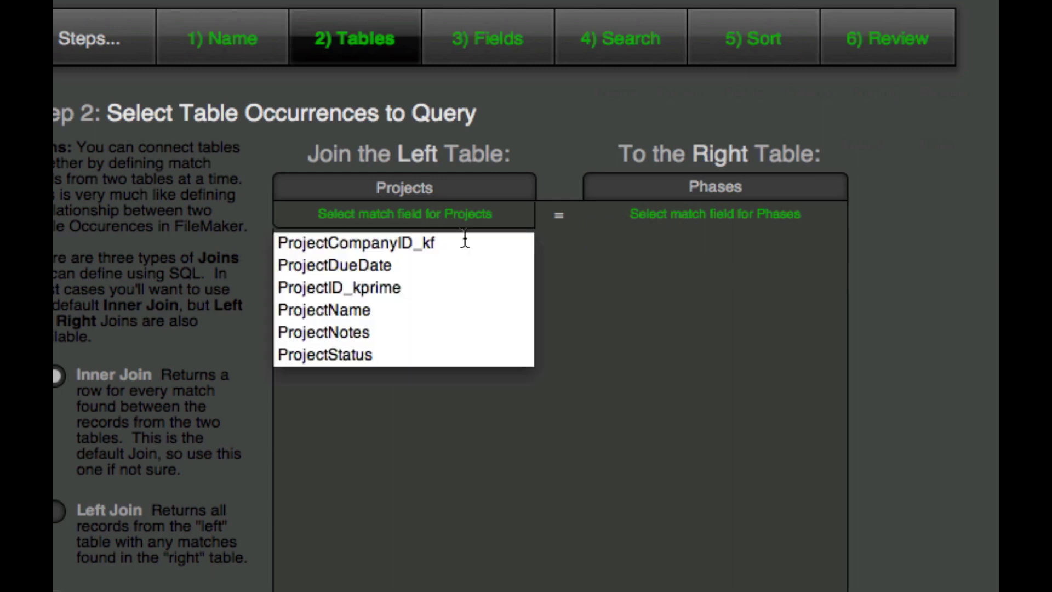
left_click(381, 286)
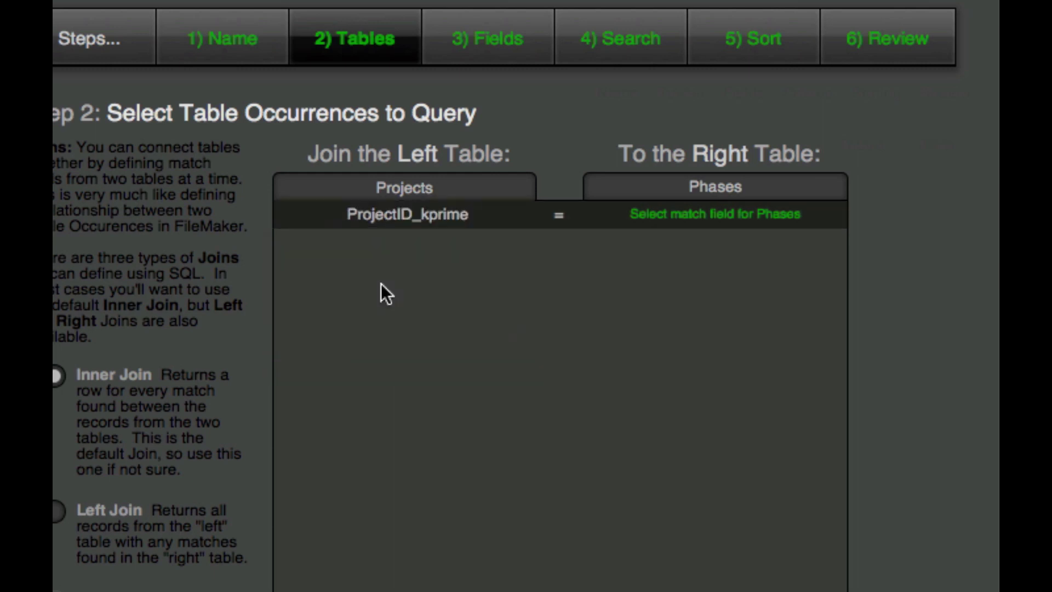
left_click(732, 225)
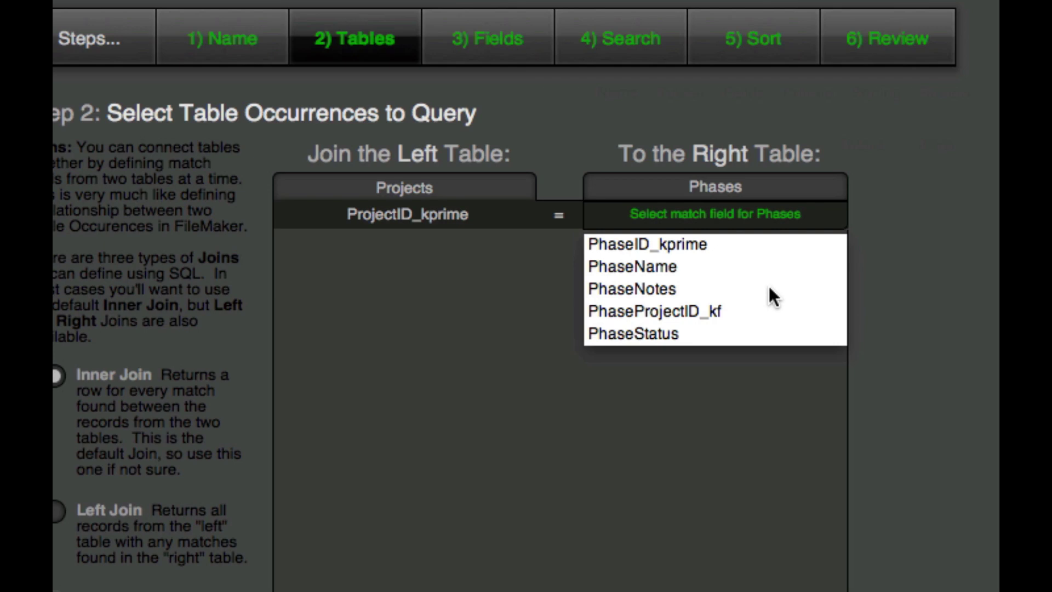
left_click(686, 313)
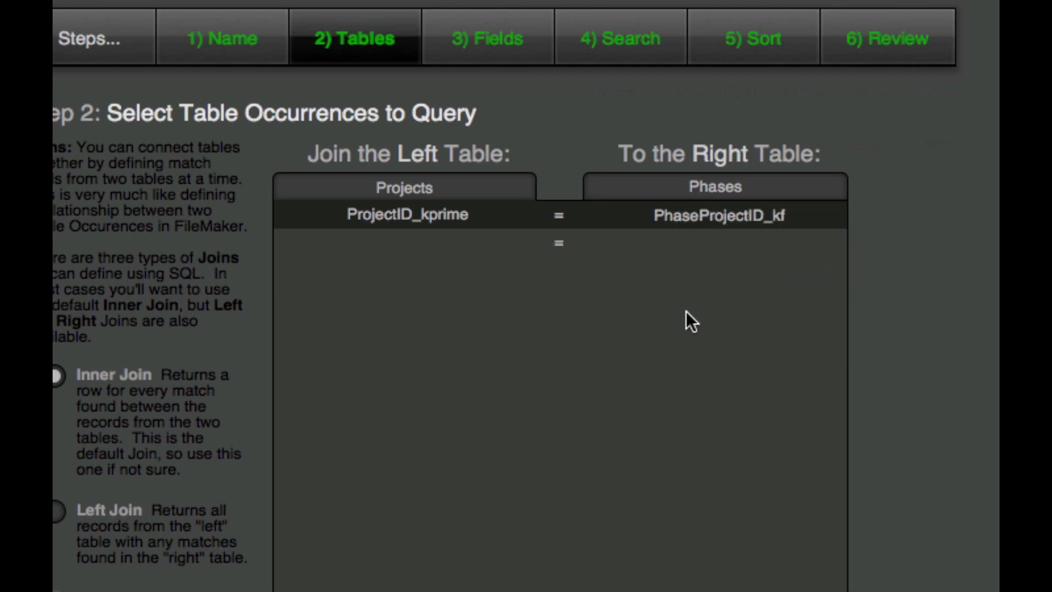
key("Return")
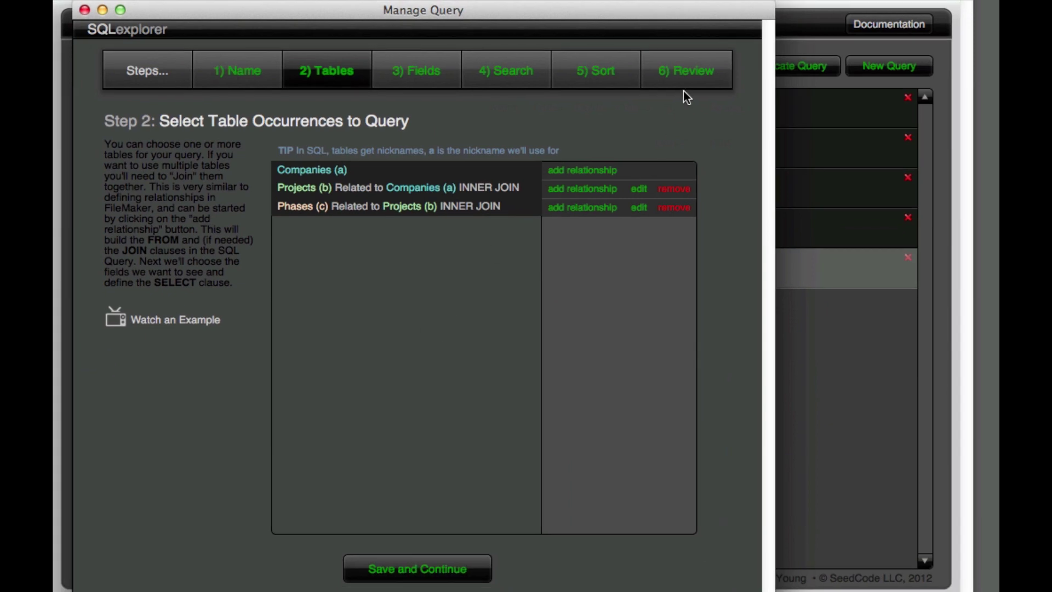
- Swap CompanyUrl for ProjectName (Projects b) and PhaseName (Phases c) in the result columns, then save
left_click(426, 74)
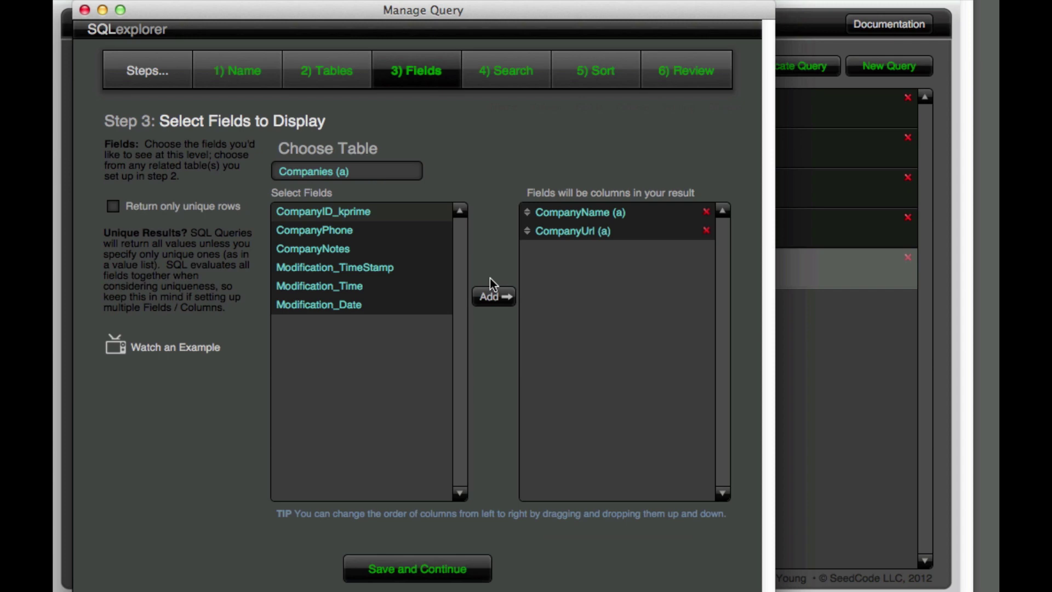
left_click(706, 230)
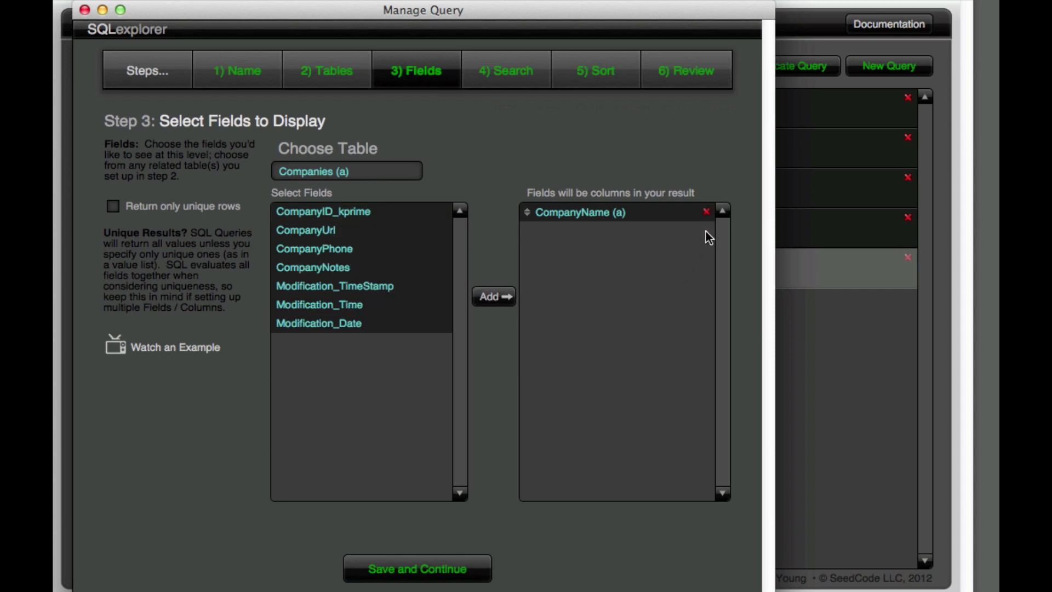
left_click(334, 170)
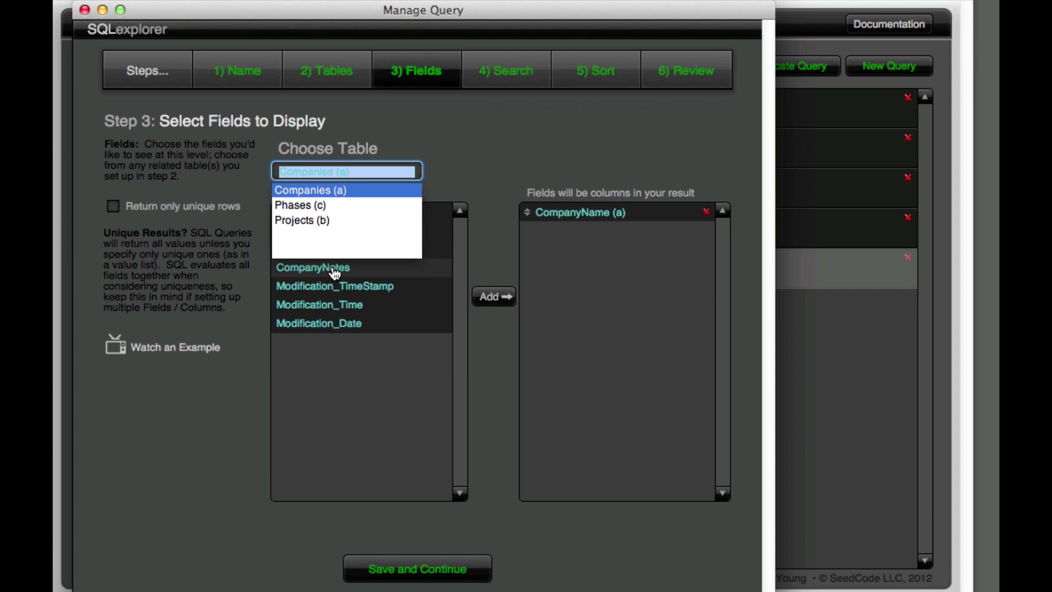
left_click(311, 221)
double_click(309, 248)
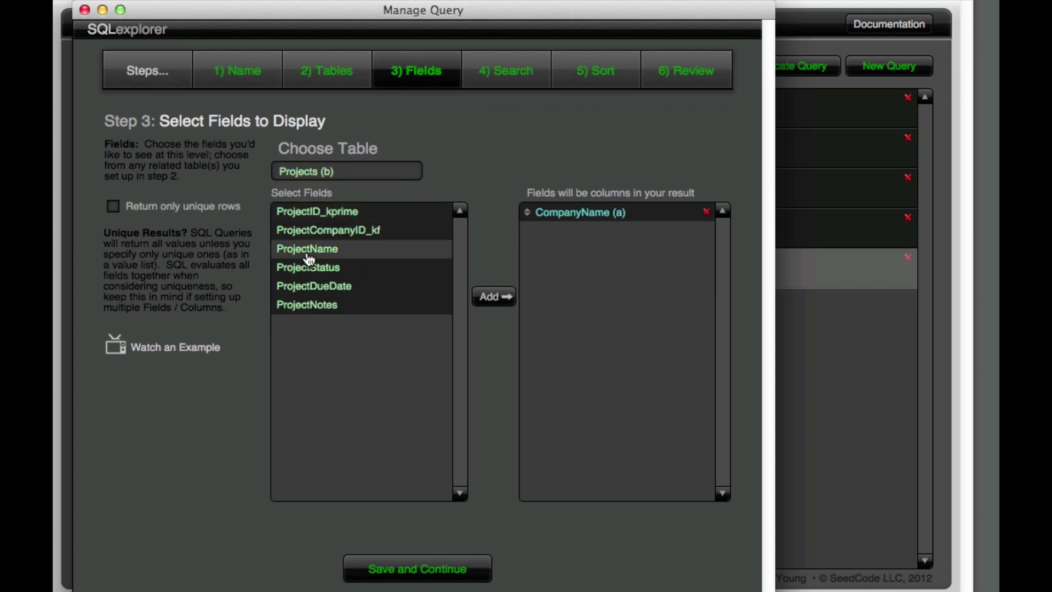
left_click(339, 172)
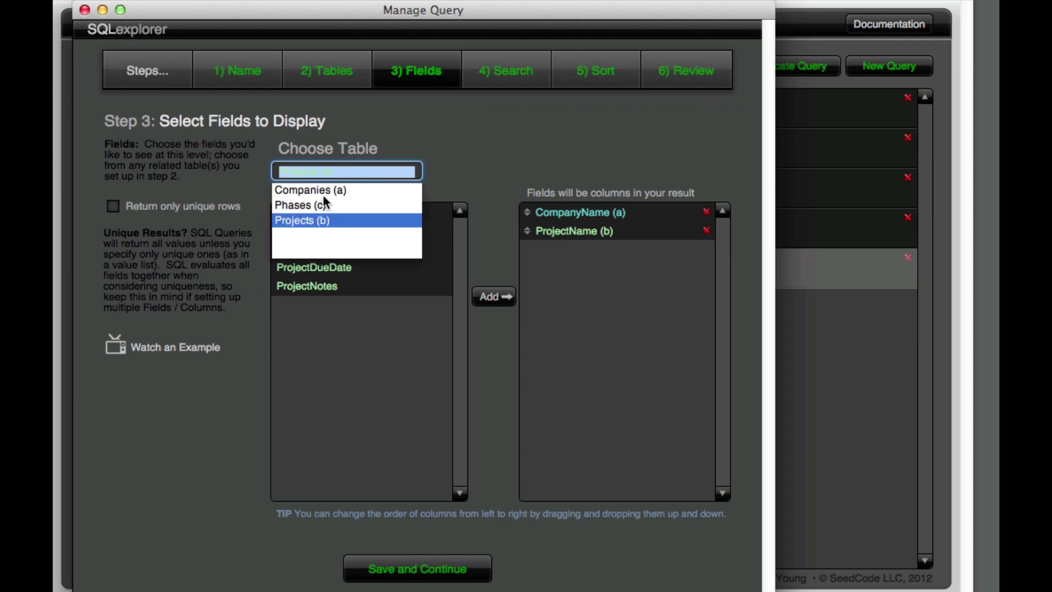
left_click(310, 203)
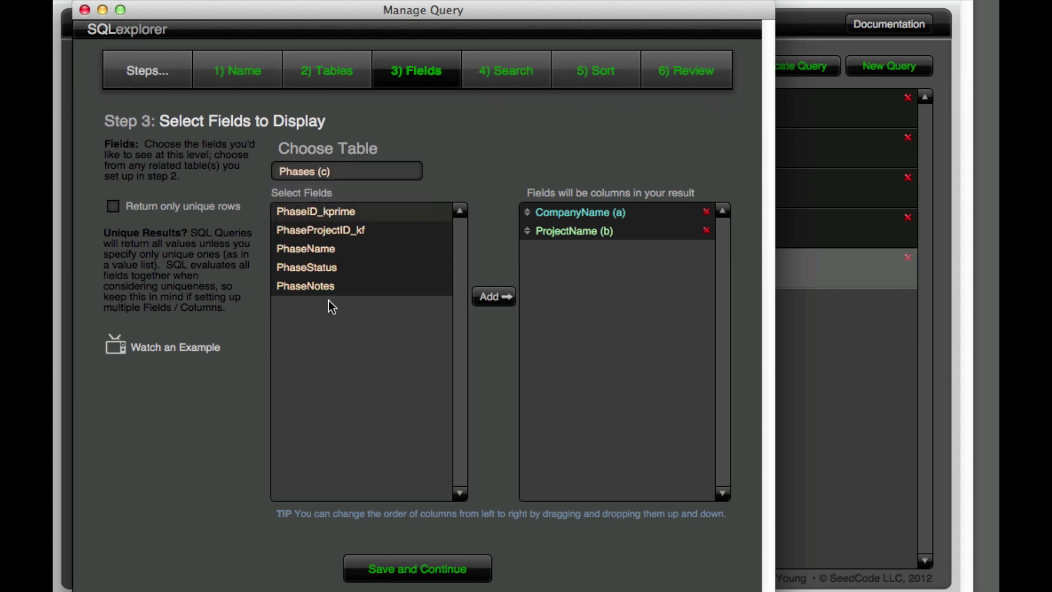
double_click(330, 251)
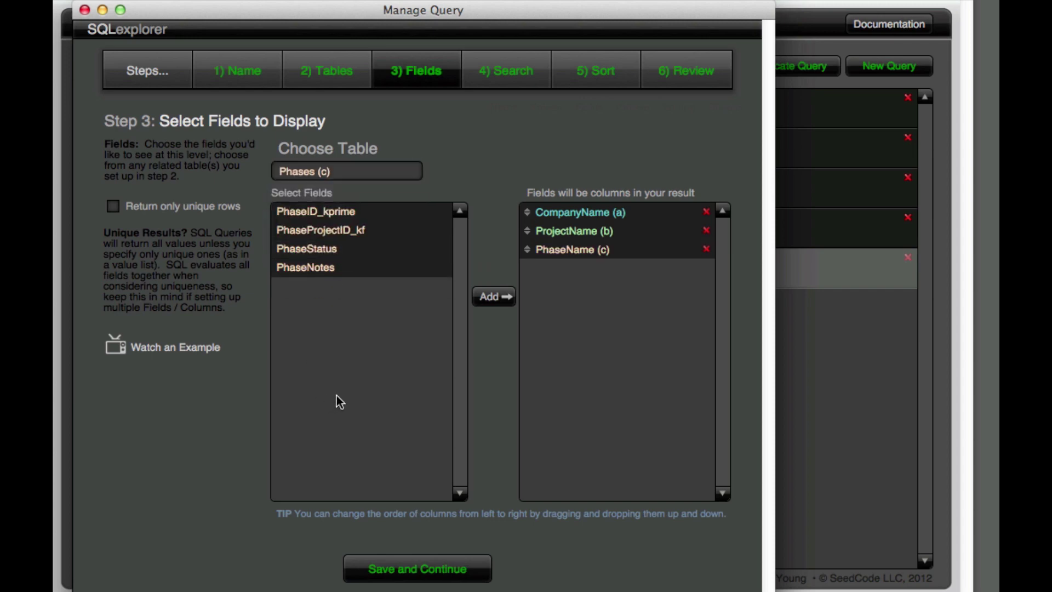
left_click(421, 570)
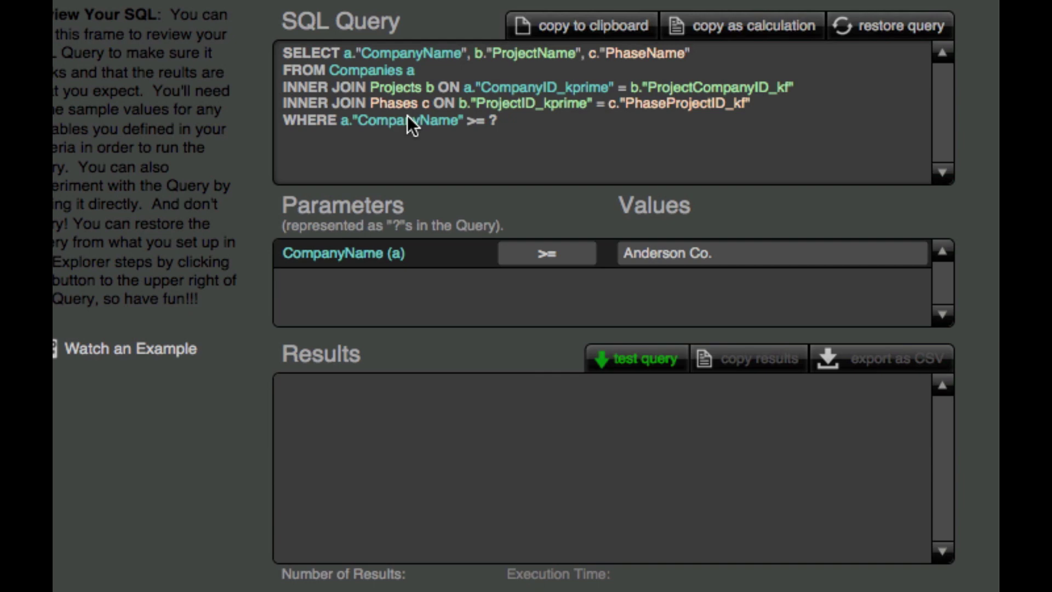
- Change the filter to CompanyName < 'G' and test the query, returning 28 rows
left_click(567, 257)
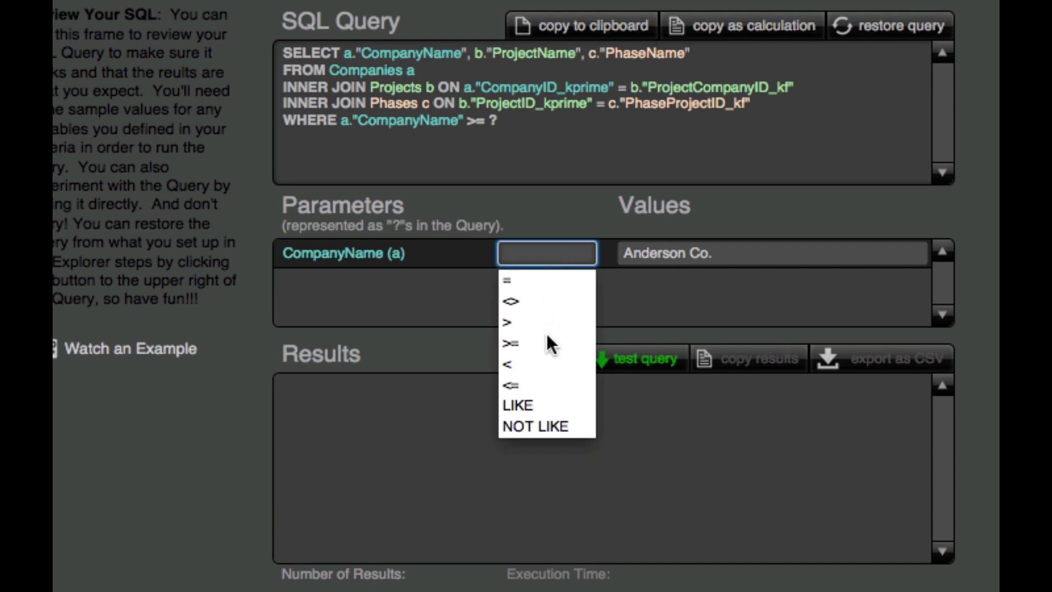
left_click(512, 366)
left_click(703, 262)
key("super+a")
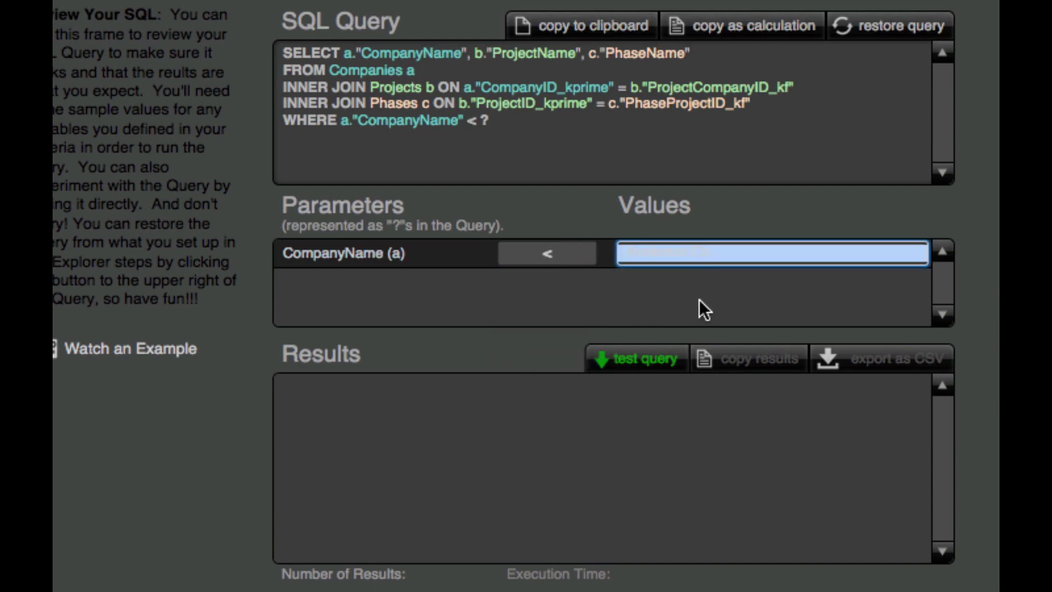
type("G")
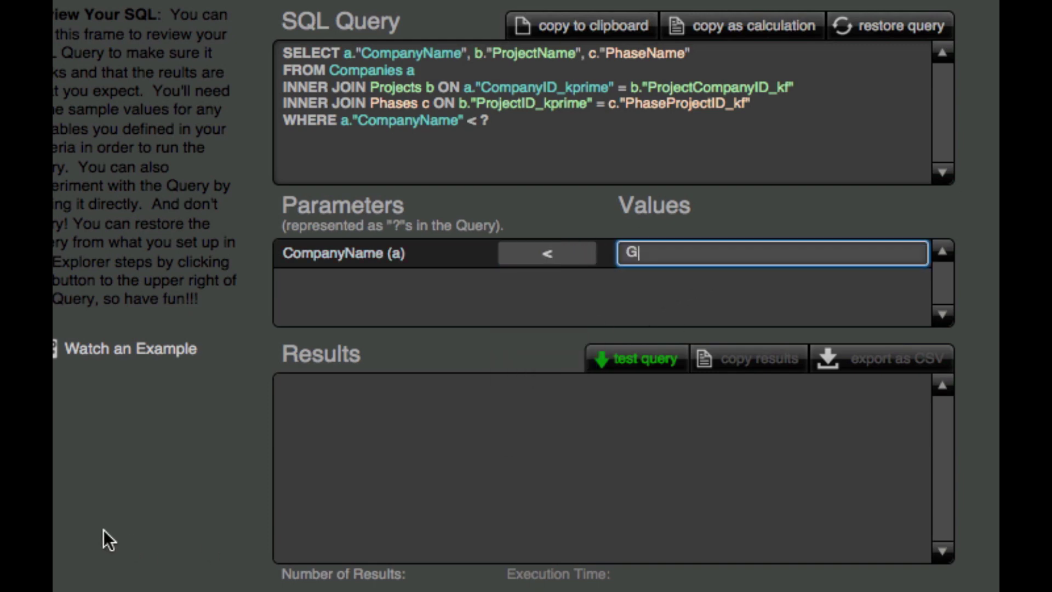
left_click(502, 463)
left_click(630, 360)
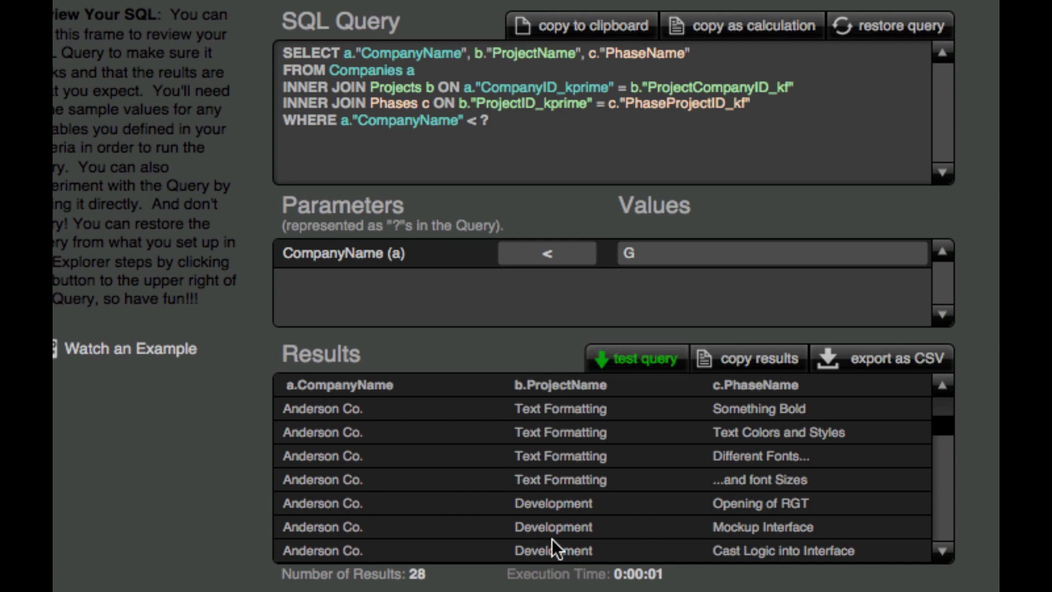
mouse_move(943, 416)
left_mouse_down()
mouse_move(939, 548)
mouse_move(959, 402)
left_mouse_up()
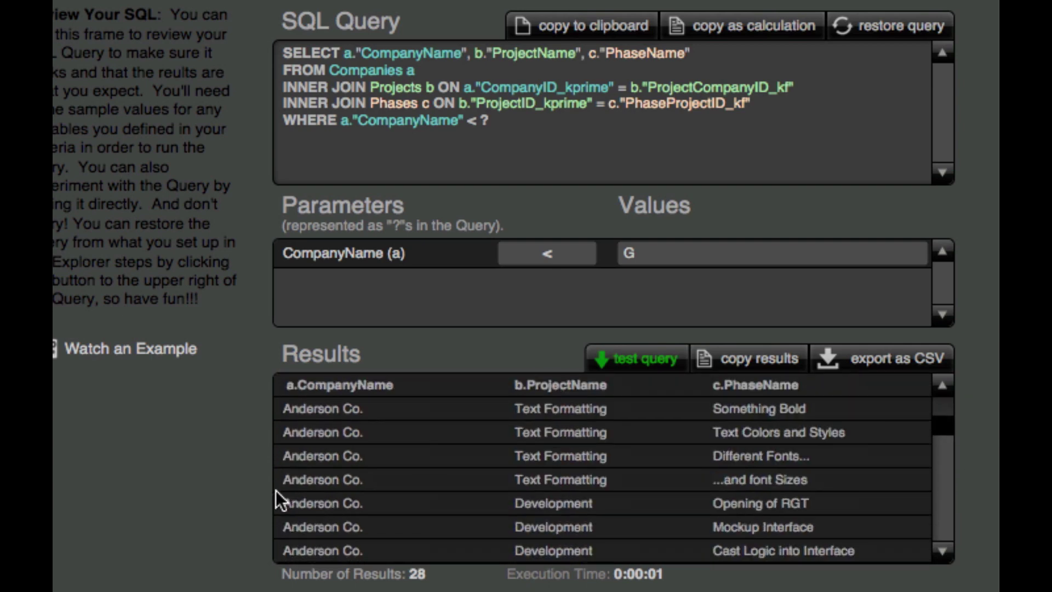